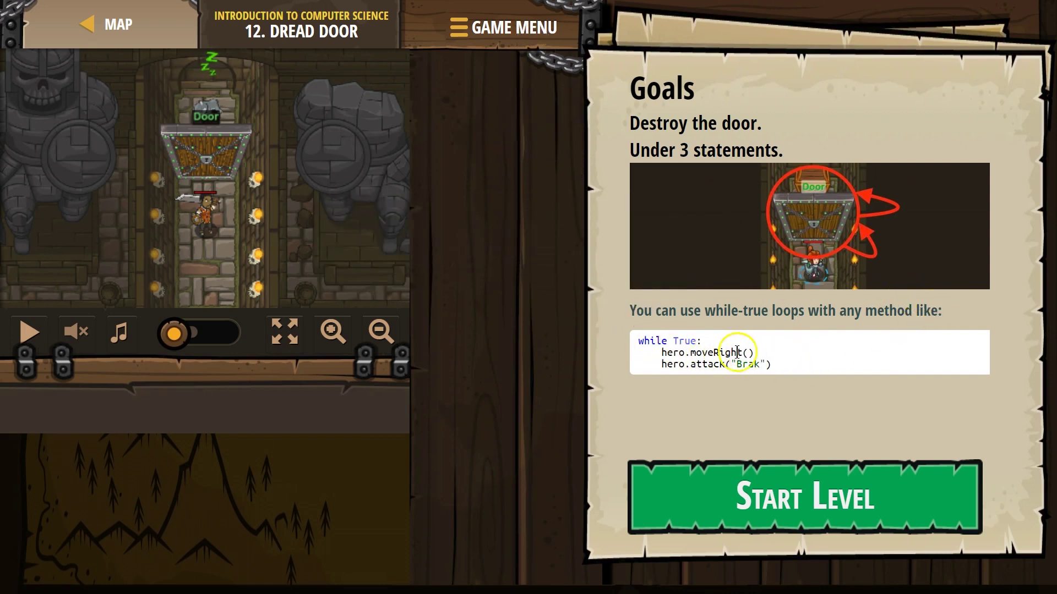
Review the level's example code, highlighting the .moveRight() call
left_click(882, 314)
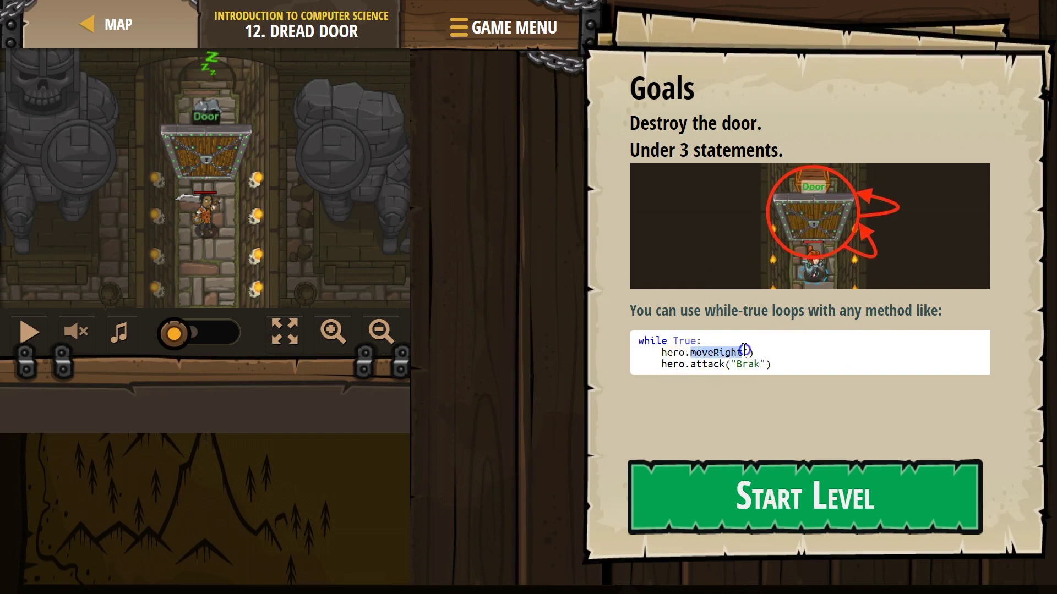
left_click(676, 353)
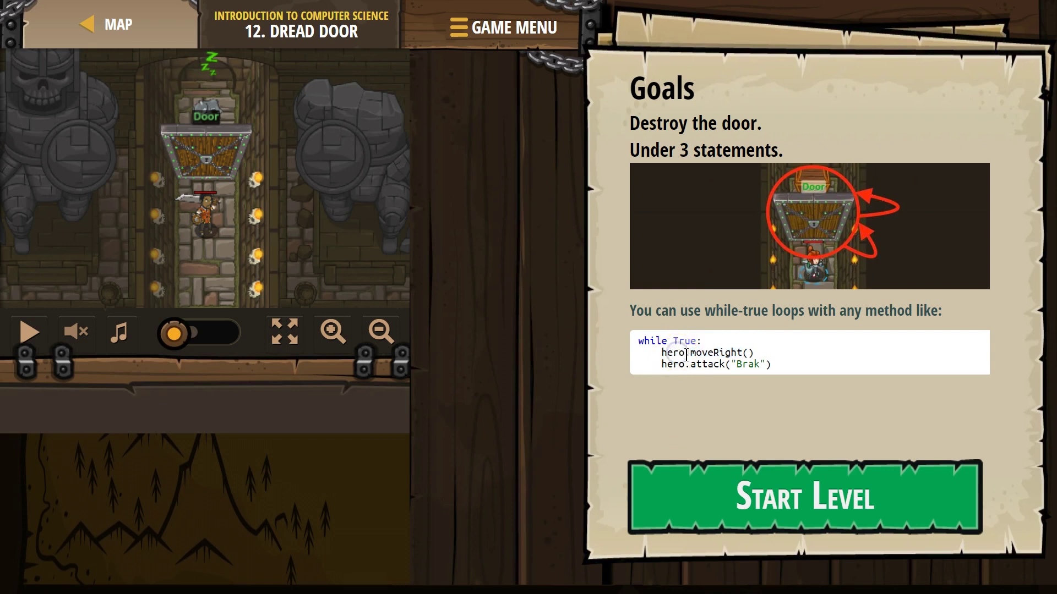
left_click_drag(688, 353, 755, 348)
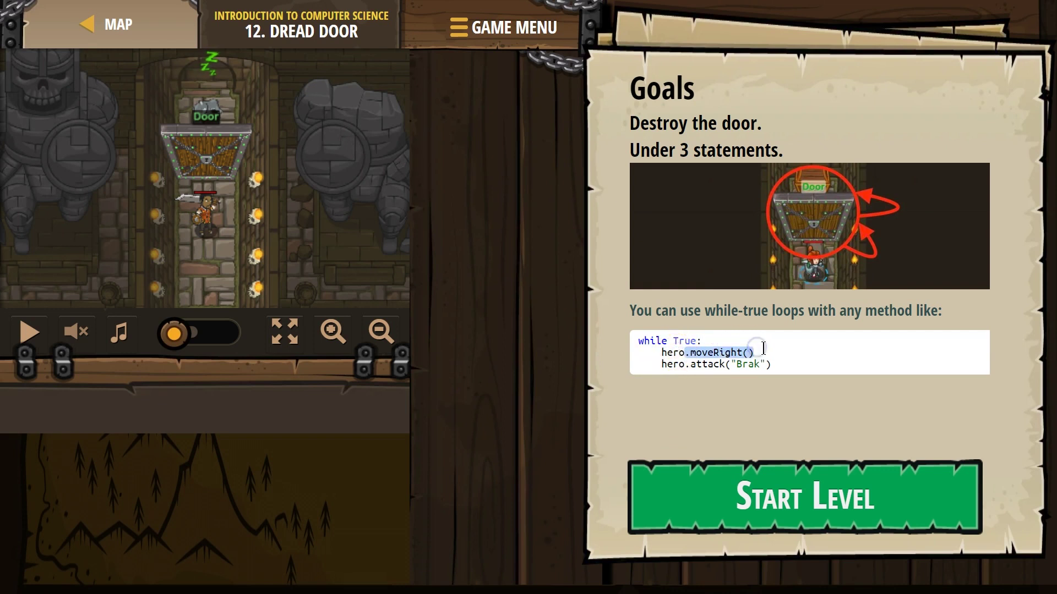
left_click(702, 345)
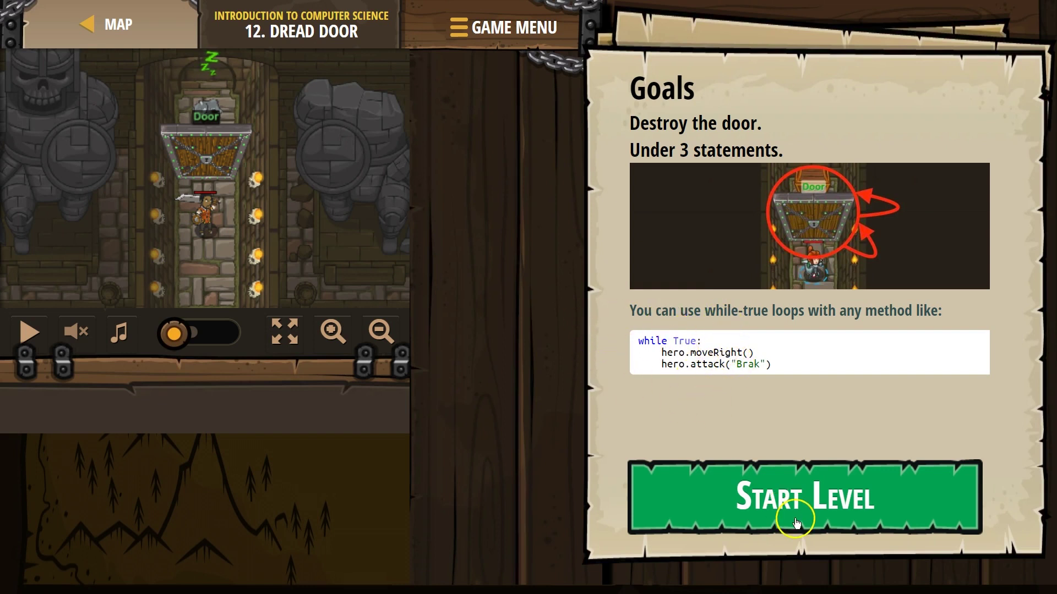
Start the Dread Door level and place the cursor on empty line 4 below the comments
left_click(793, 493)
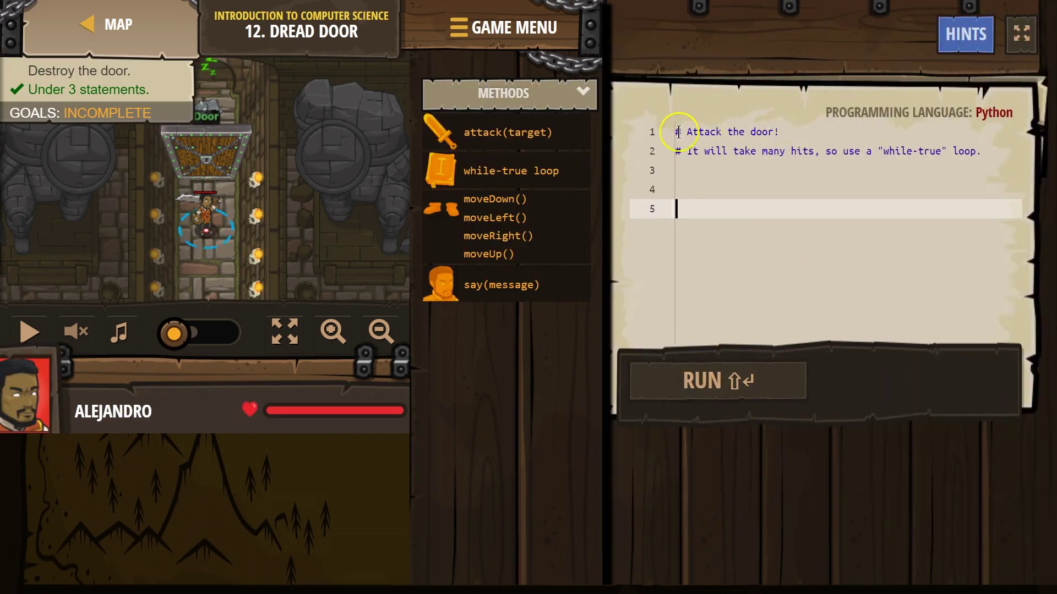
left_click_drag(677, 133, 788, 130)
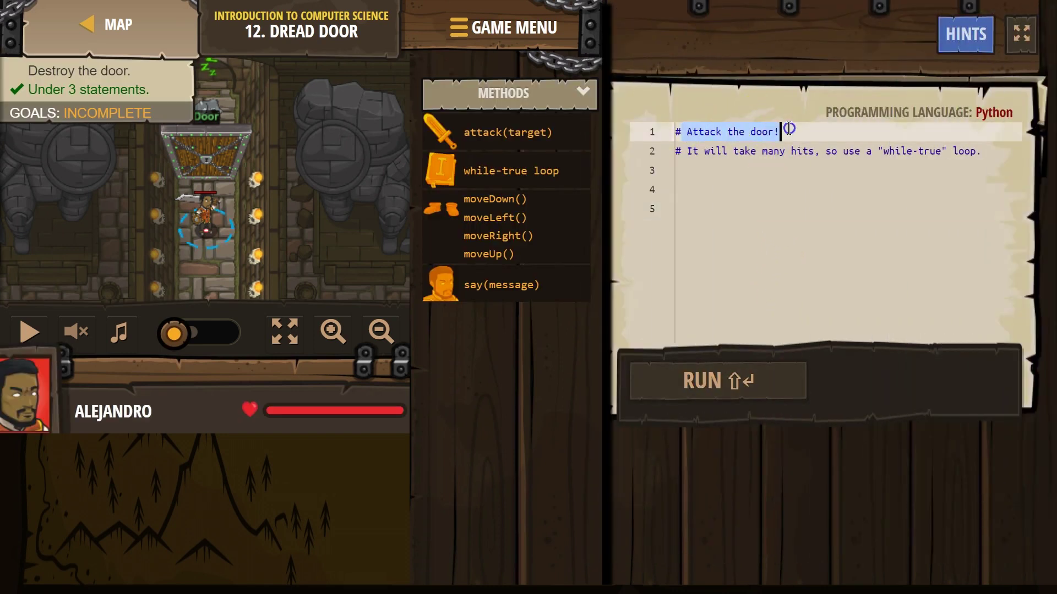
left_click(679, 132)
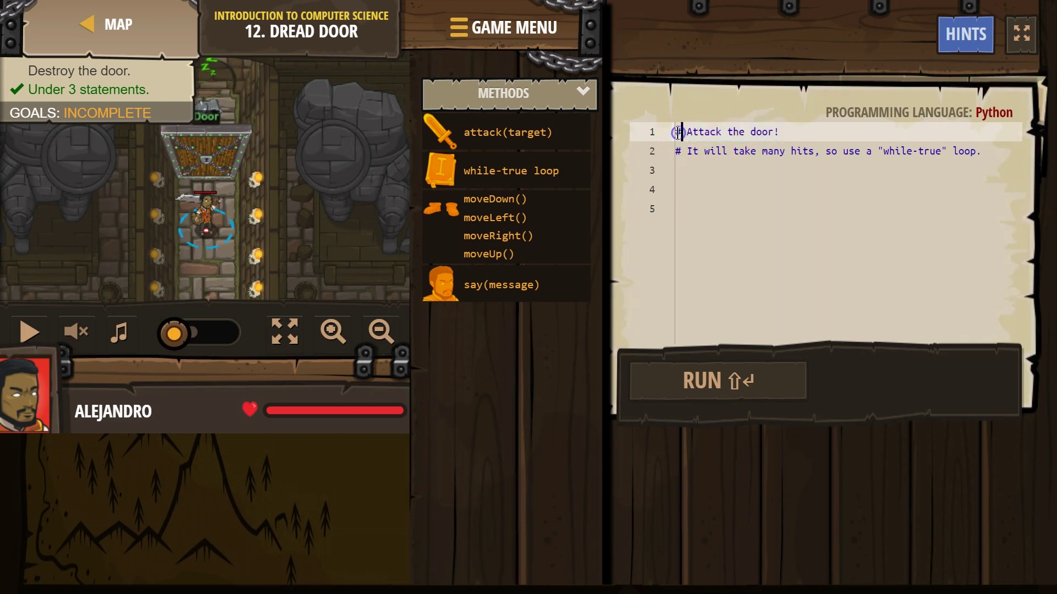
left_click(687, 188)
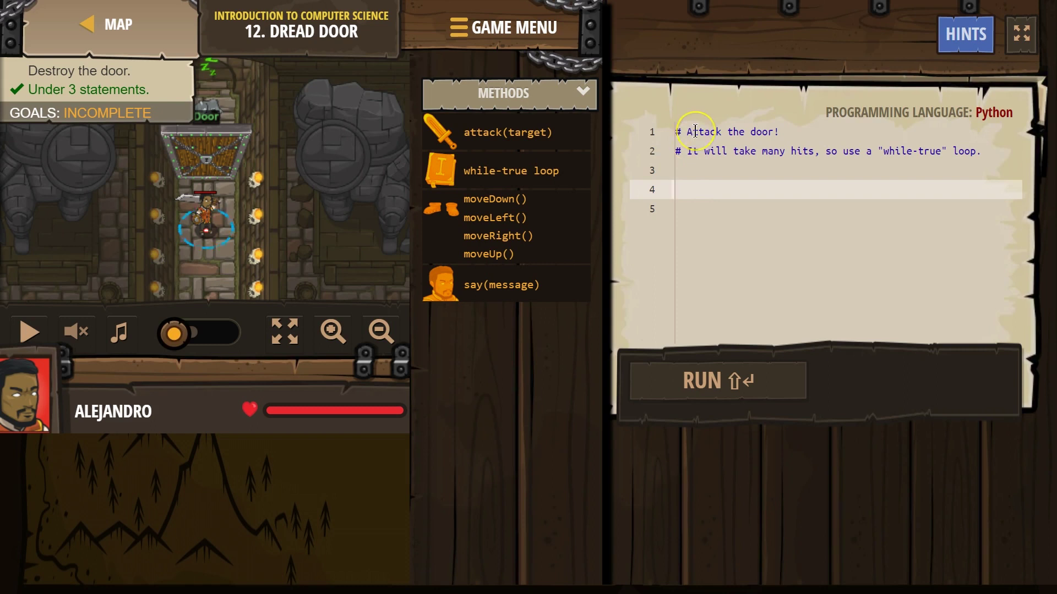
type("wh")
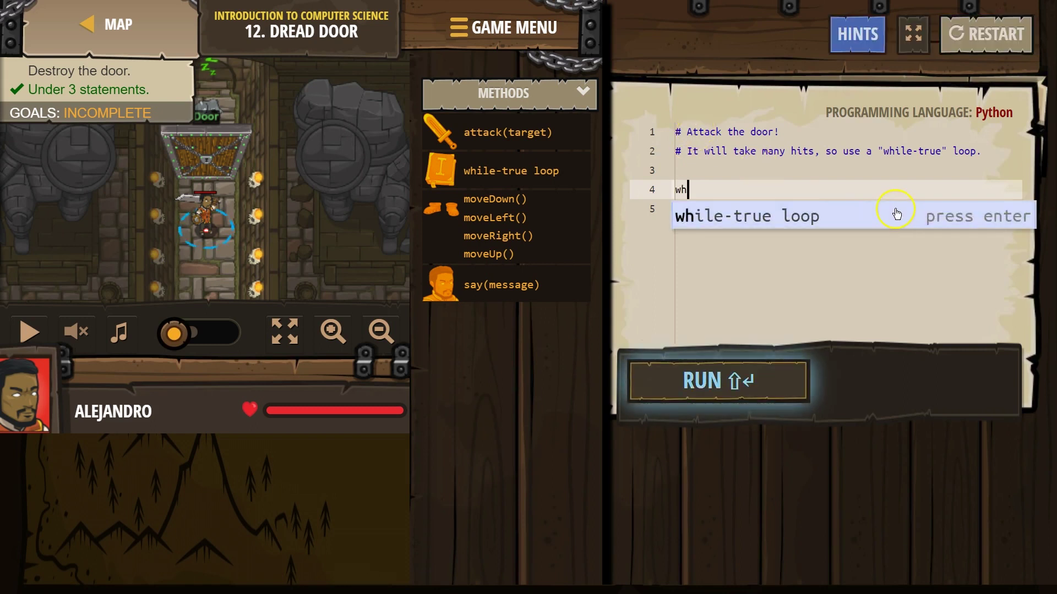
Insert a while True loop whose body calls hero.attack, clearing the Enemy Name placeholder
left_click(897, 214)
left_click(870, 196)
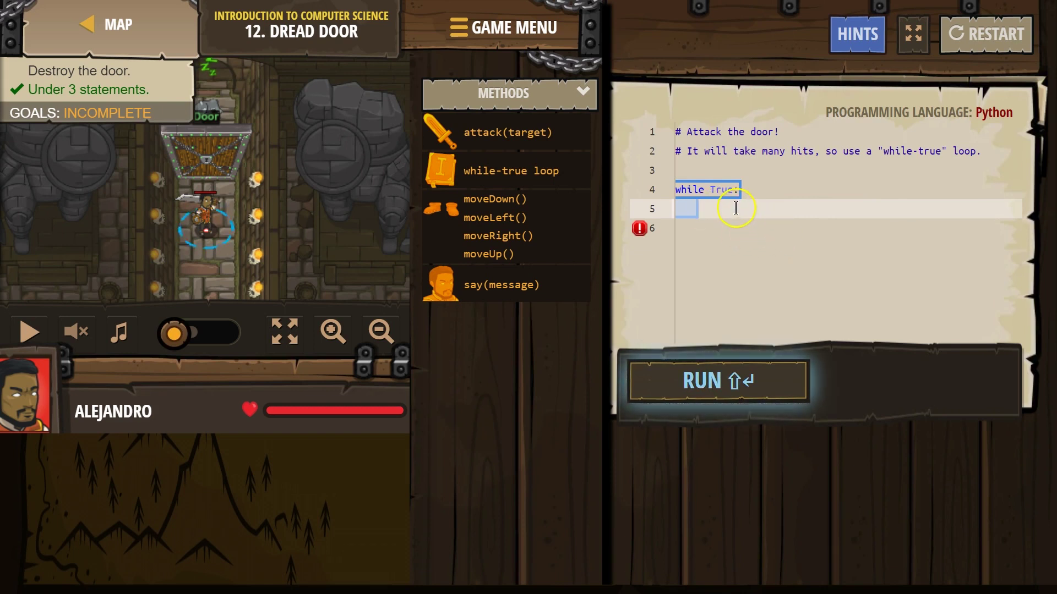
type("a")
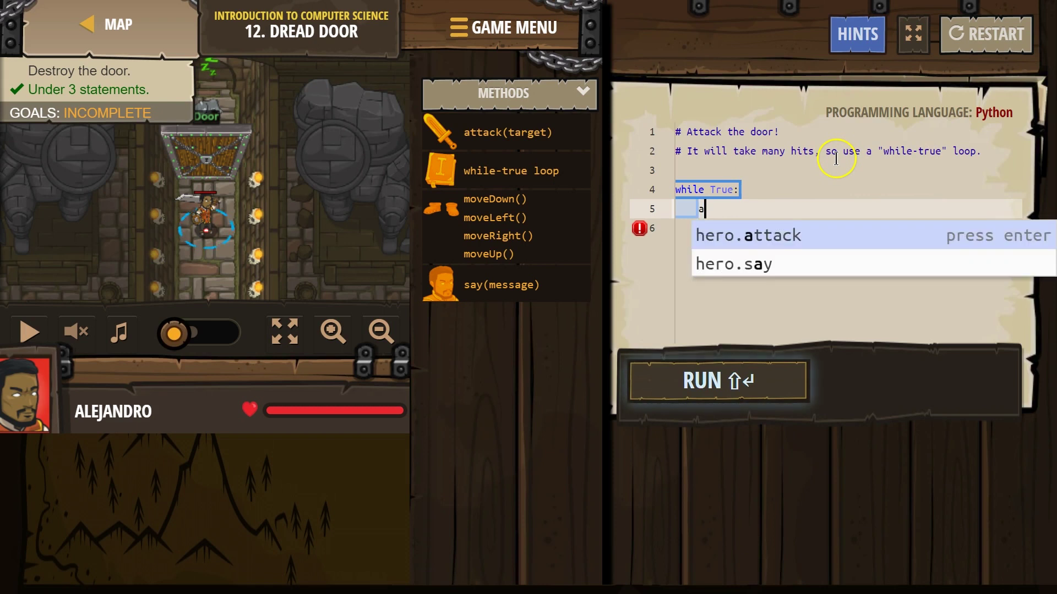
type("tt")
key("Return")
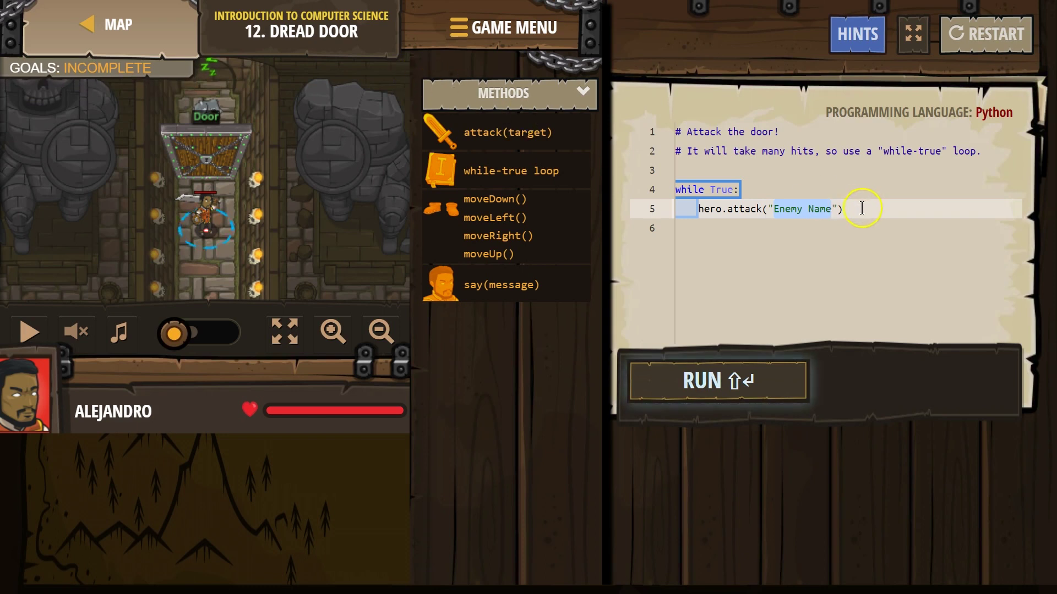
key("BackSpace")
type("Door")
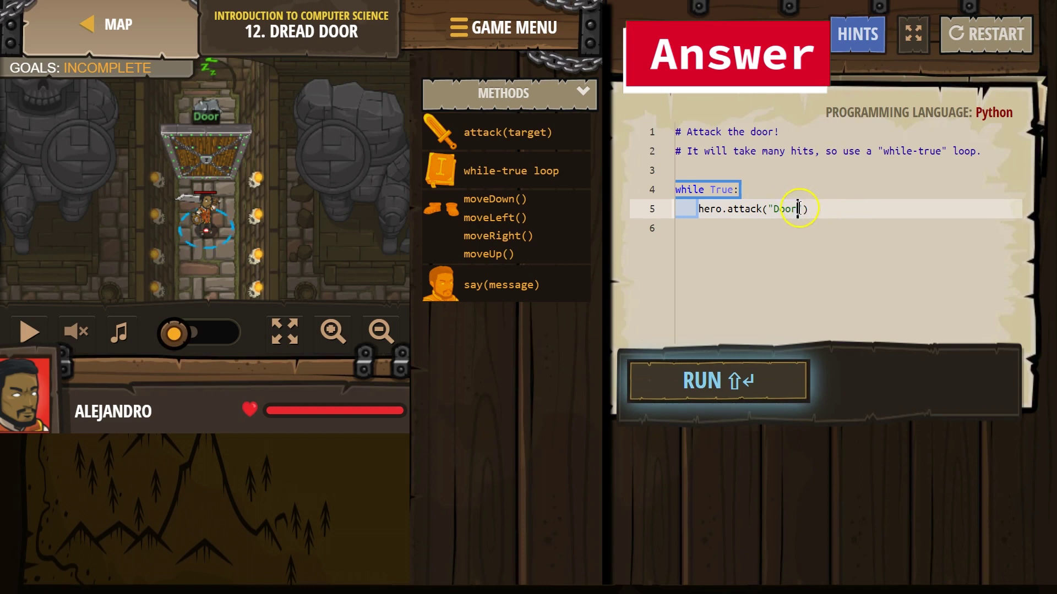
Run the code so the hero attacks "Door" until the goals show SUCCESS
left_click(738, 376)
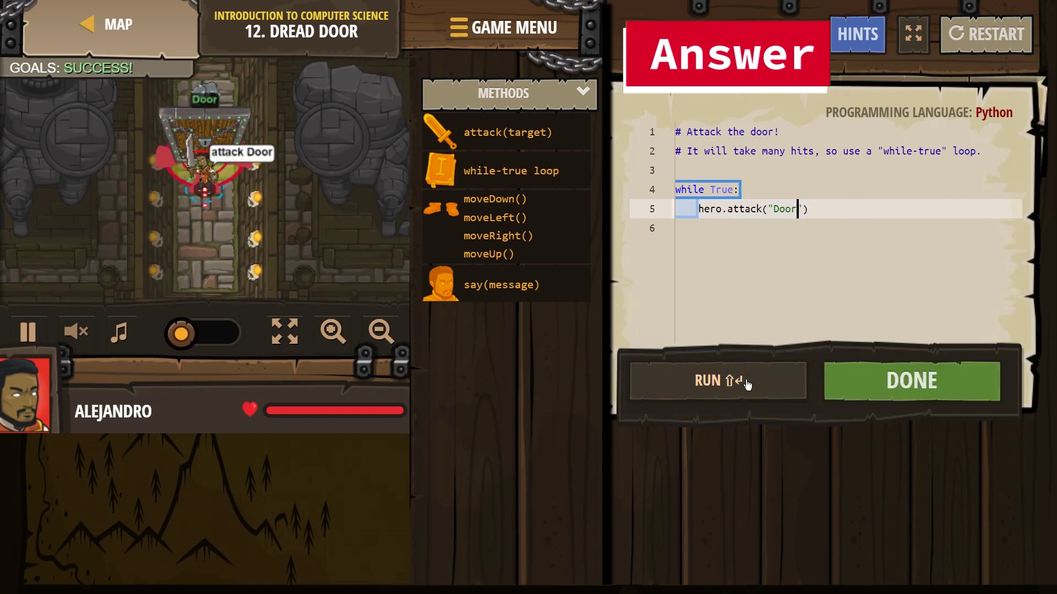